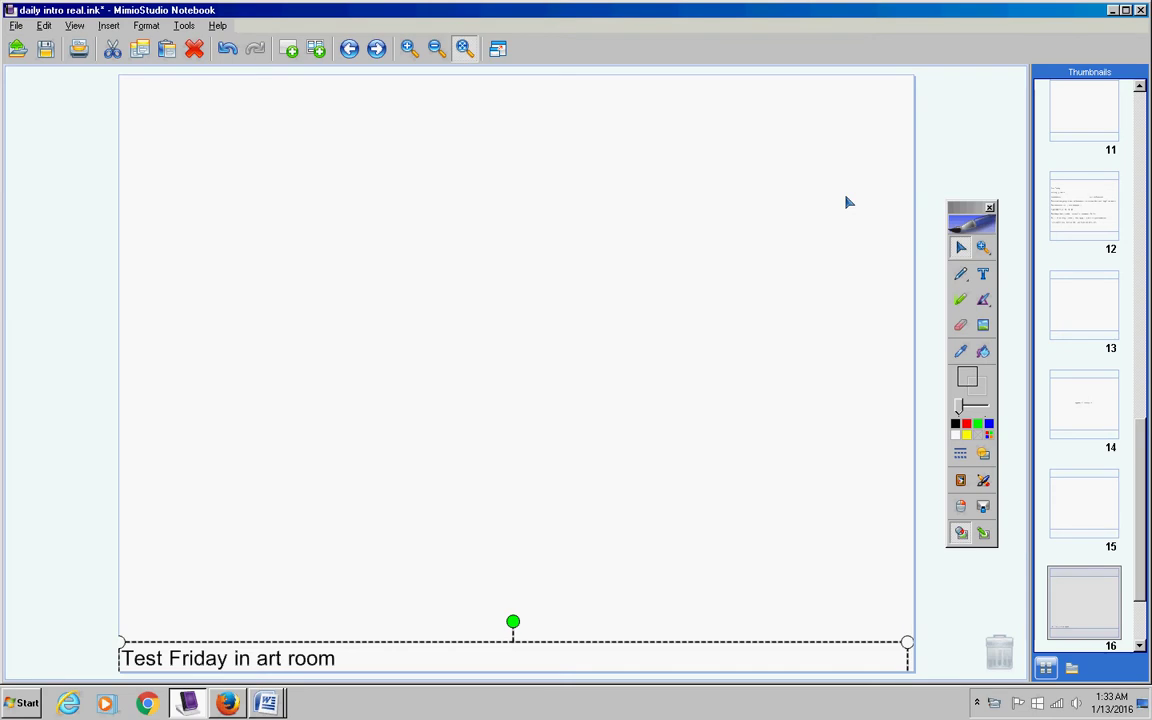
Add the line 'Turn in Page 325 #'s 19, 25, 31 - 36 All' and nudge the text box up.
{"action": "type", "text": "Turn in Page 325 #'s 19, 25, 31 - 36 All"}
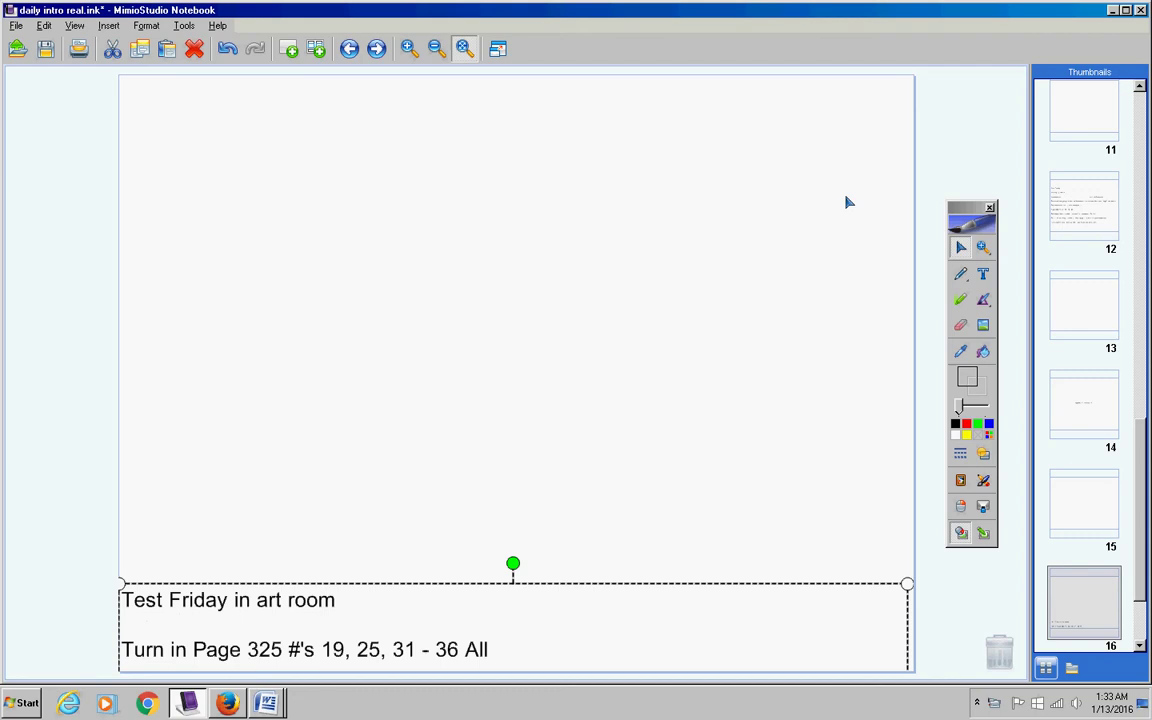
{"action": "key", "text": "Up"}
{"action": "key", "text": "Up"}
{"action": "key", "text": "Up"}
{"action": "key", "text": "Up"}
{"action": "key", "text": "Up"}
{"action": "key", "text": "Up"}
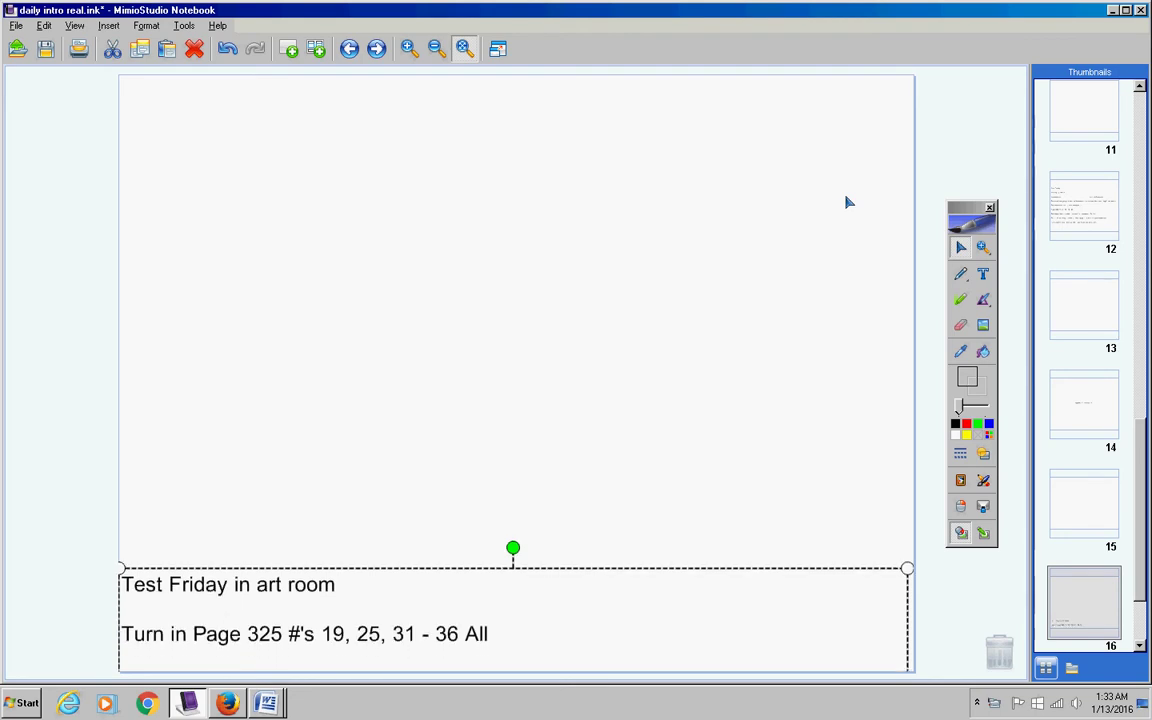
{"action": "key", "text": "Up"}
{"action": "key", "text": "Up"}
{"action": "key", "text": "Up"}
{"action": "key", "text": "Up"}
{"action": "key", "text": "Up"}
{"action": "key", "text": "Up"}
{"action": "key", "text": "Up"}
{"action": "key", "text": "Up"}
{"action": "key", "text": "Up"}
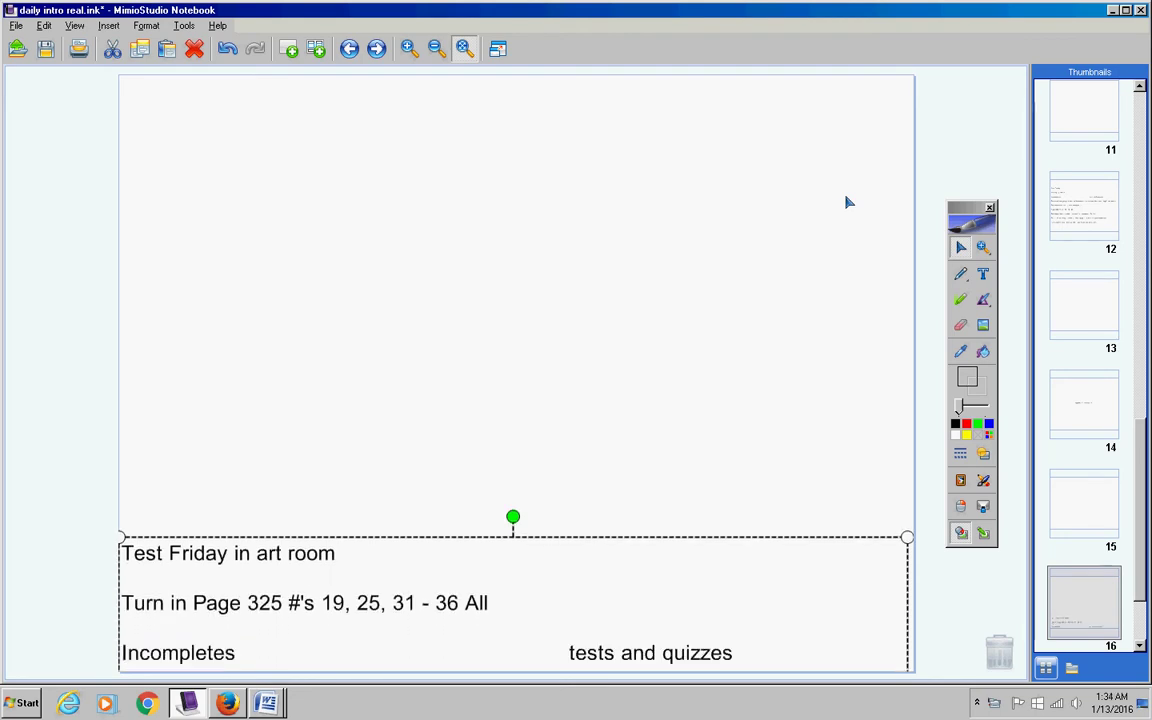
Make the name line in the Algebra 2 Incompletes Word document black.
{"action": "left_click", "coordinate": [266, 703]}
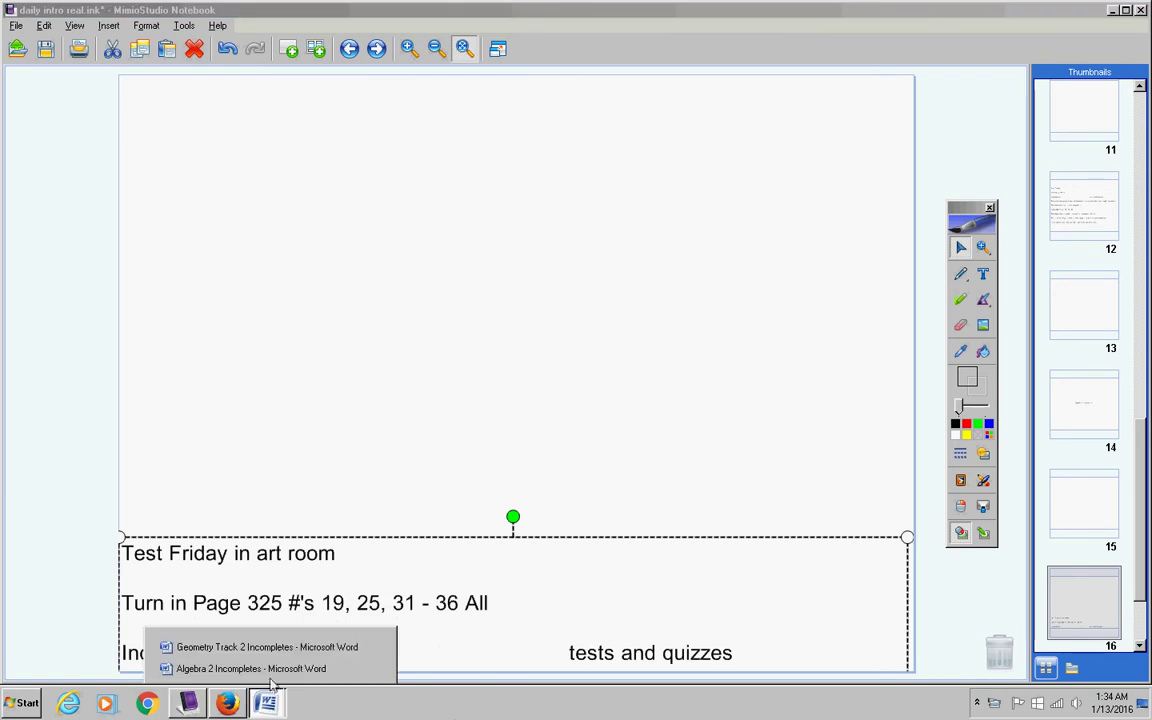
{"action": "left_click", "coordinate": [270, 670]}
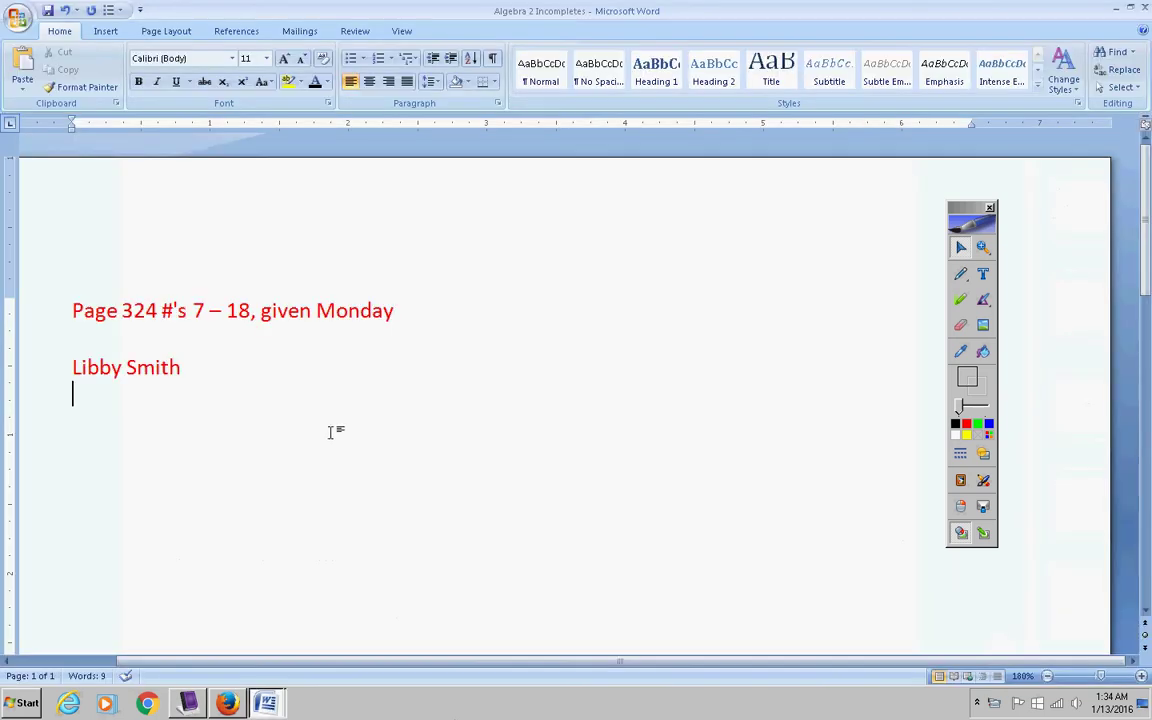
{"action": "triple_click", "coordinate": [139, 362]}
{"action": "left_click", "coordinate": [316, 85]}
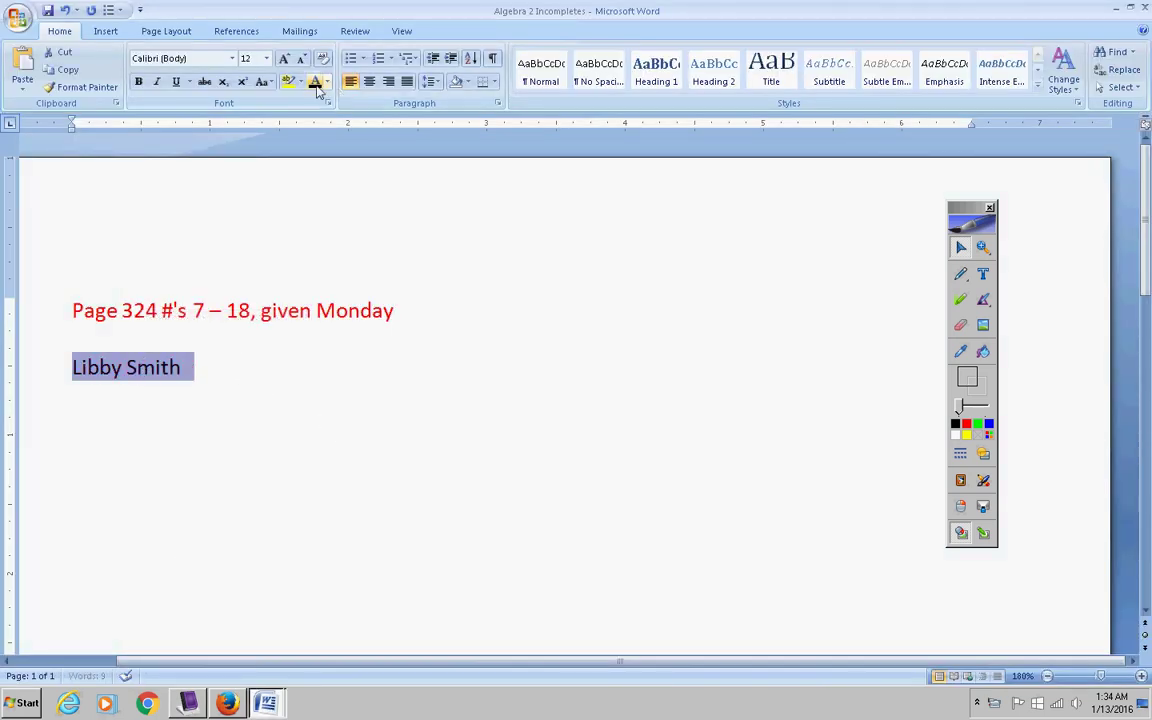
Save the Algebra 2 Incompletes document and return to MimioStudio Notebook.
{"action": "left_click", "coordinate": [348, 338]}
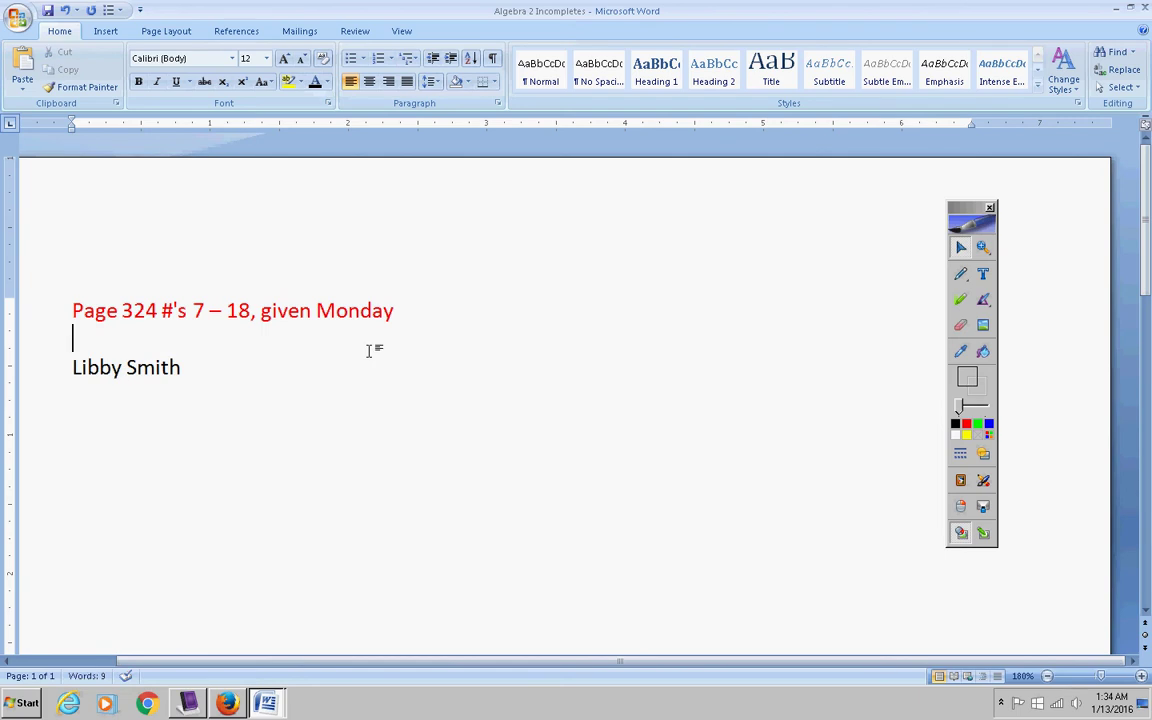
{"action": "key", "text": "ctrl+s"}
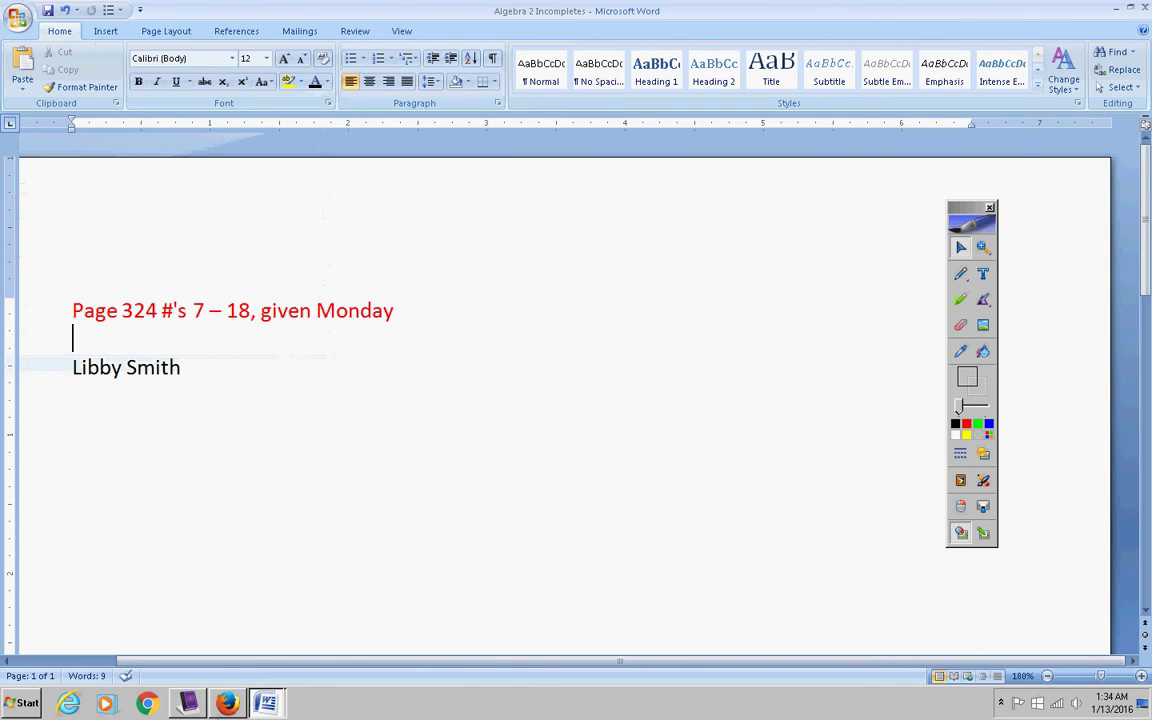
{"action": "left_click", "coordinate": [188, 704]}
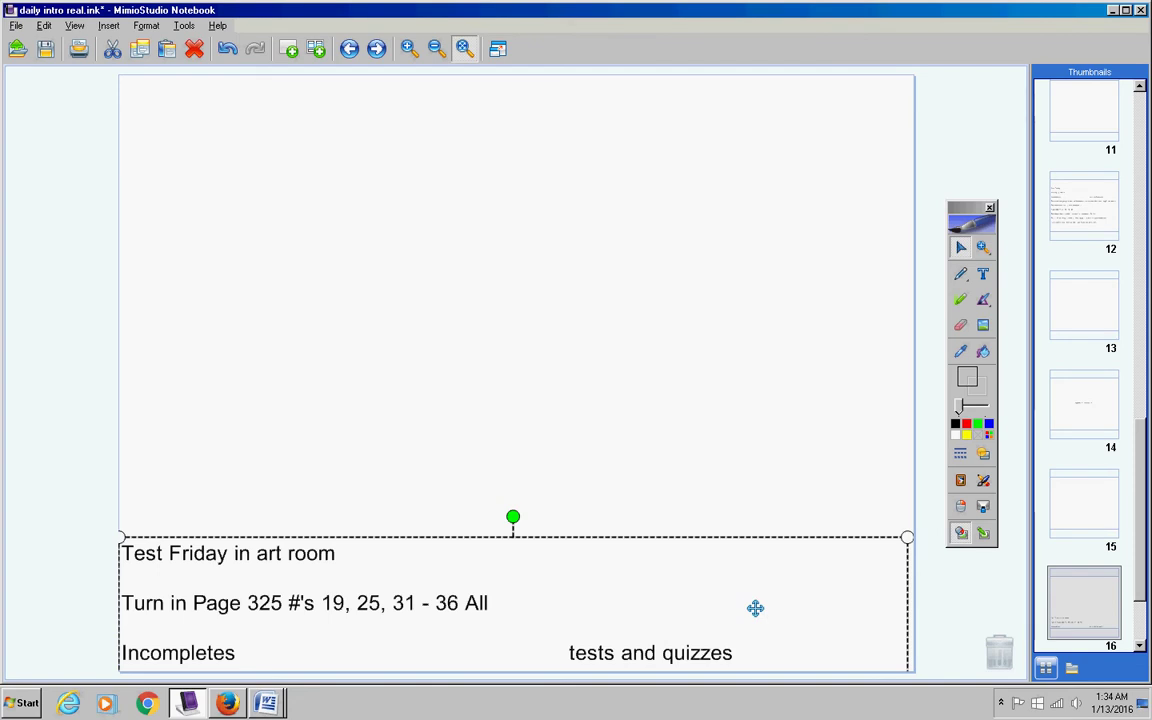
Keep the growing text box in view while adding the review-sheet lines for pages 334, 288, 324 and 330.
{"action": "key", "text": "Up"}
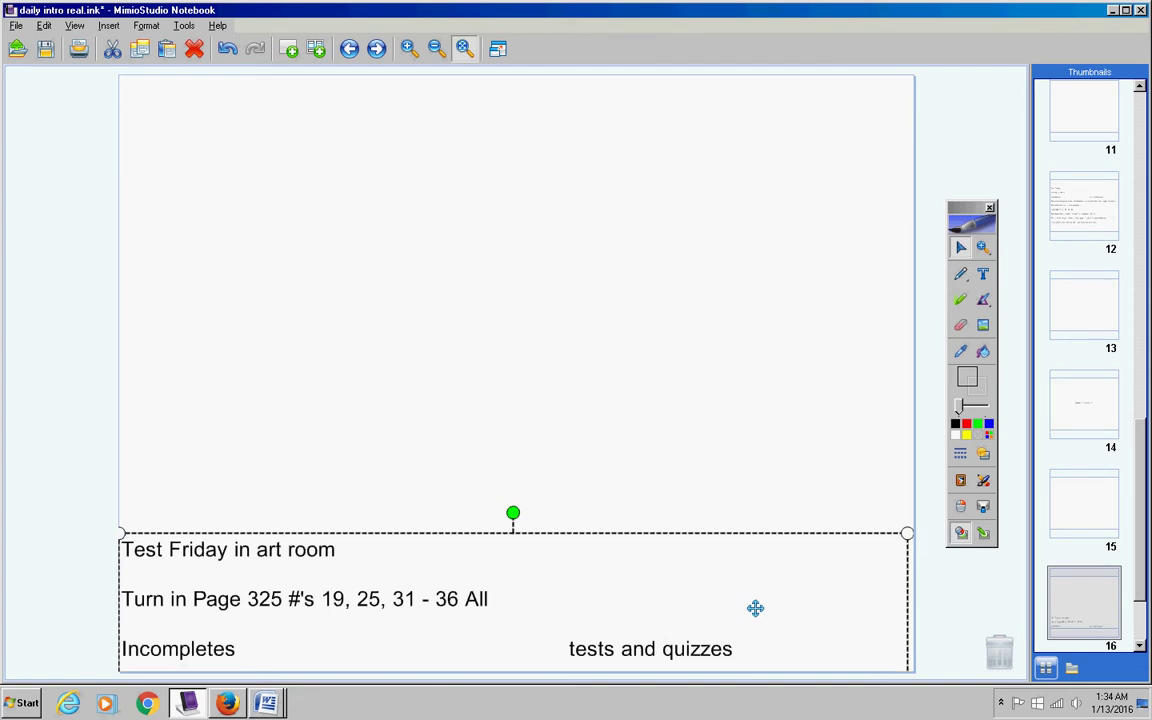
{"action": "key", "text": "Up"}
{"action": "key", "text": "Up"}
{"action": "key", "text": "Up"}
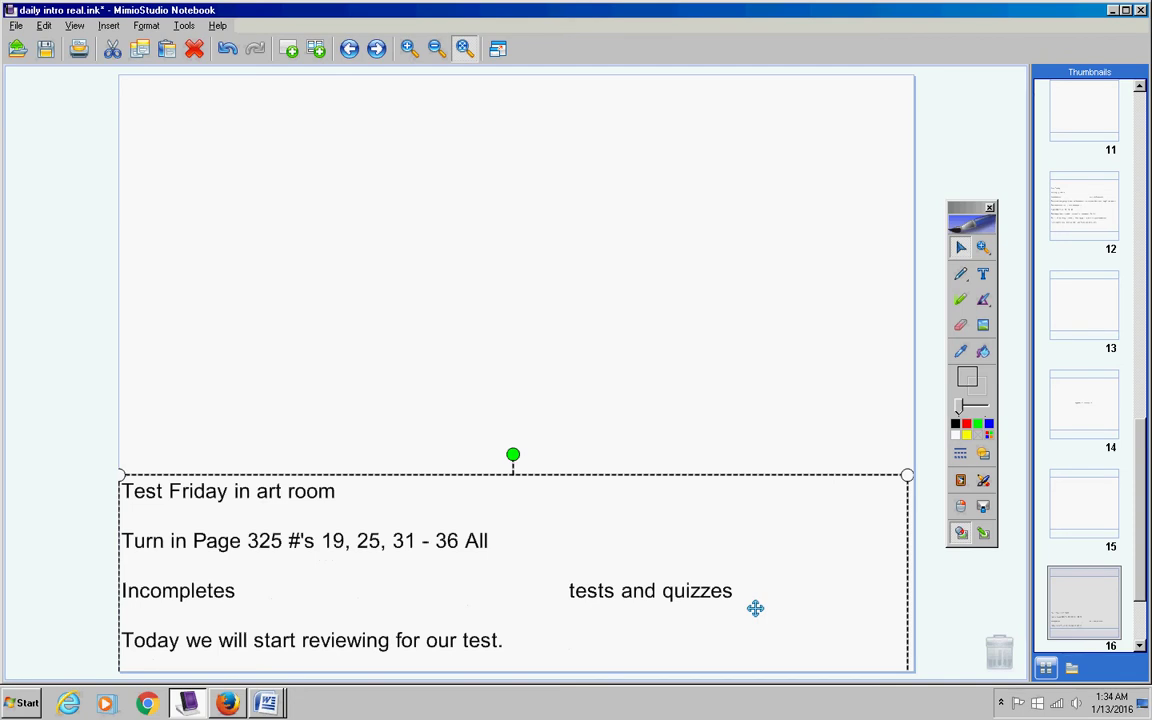
{"action": "key", "text": "Up"}
{"action": "key", "text": "Up"}
{"action": "key", "text": "Up"}
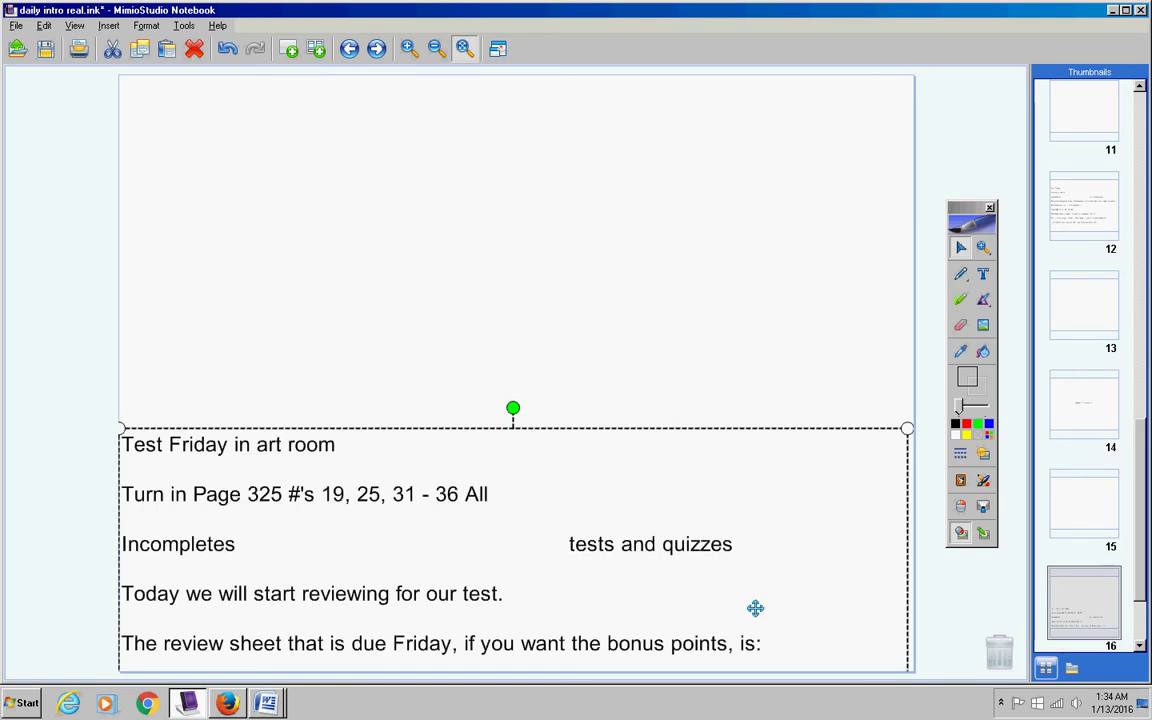
{"action": "key", "text": "Up"}
{"action": "key", "text": "Up"}
{"action": "key", "text": "Up"}
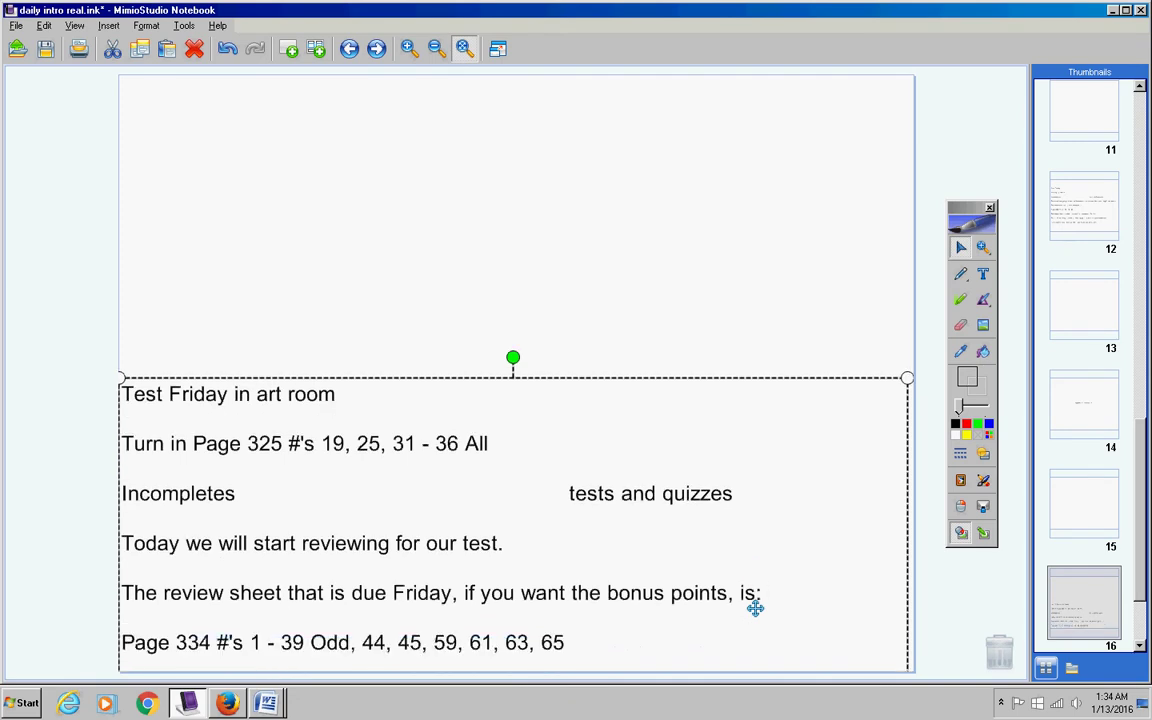
{"action": "key", "text": "Up"}
{"action": "key", "text": "Up"}
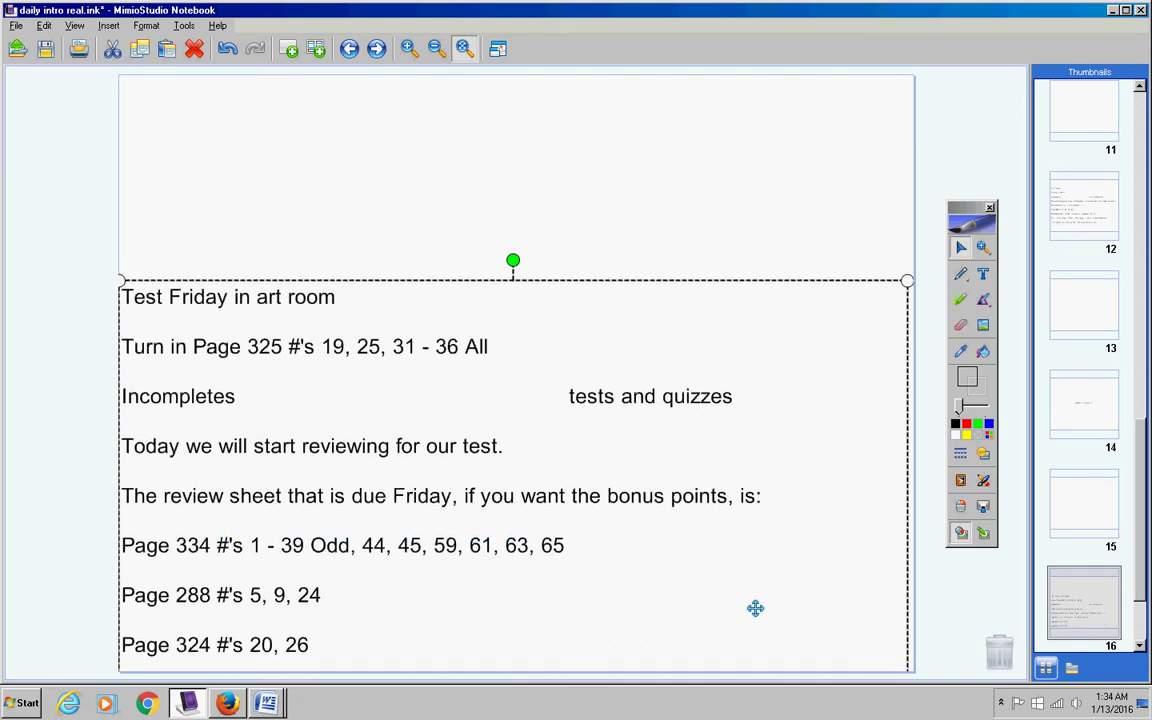
{"action": "key", "text": "Up"}
{"action": "key", "text": "Down"}
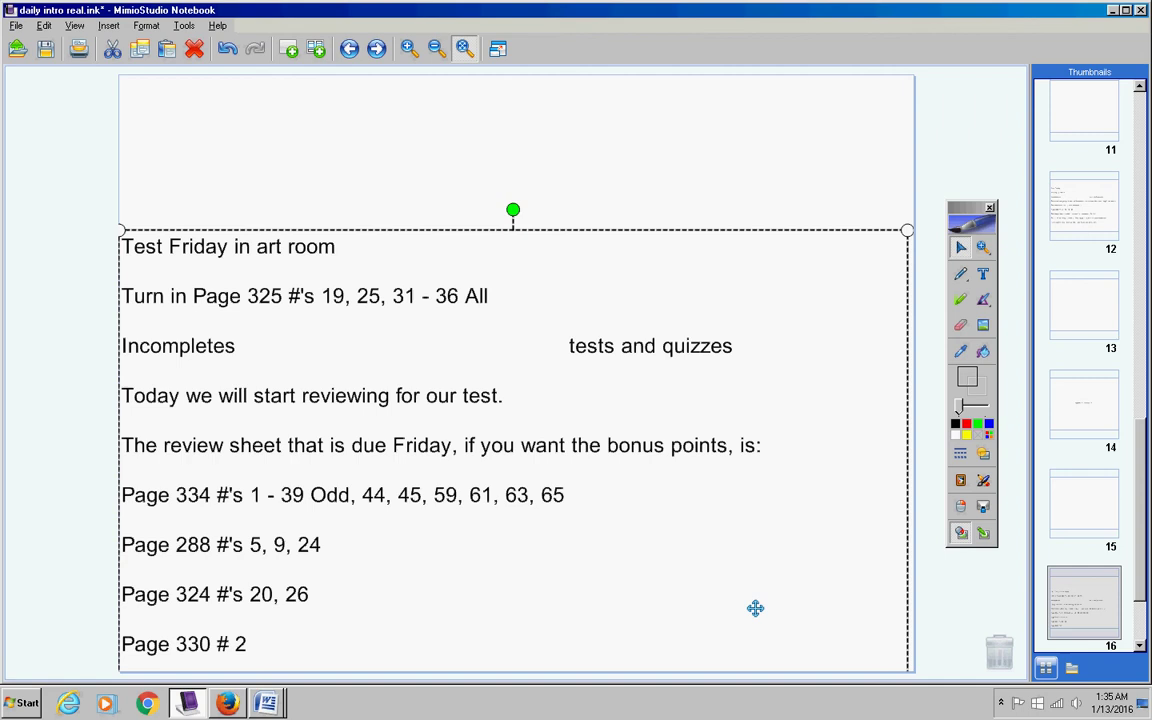
Scroll down to show the line 'Let me comment on numbers 63, 65 and 2'.
{"action": "scroll", "coordinate": [755, 608], "scroll_direction": "down", "scroll_amount": 1}
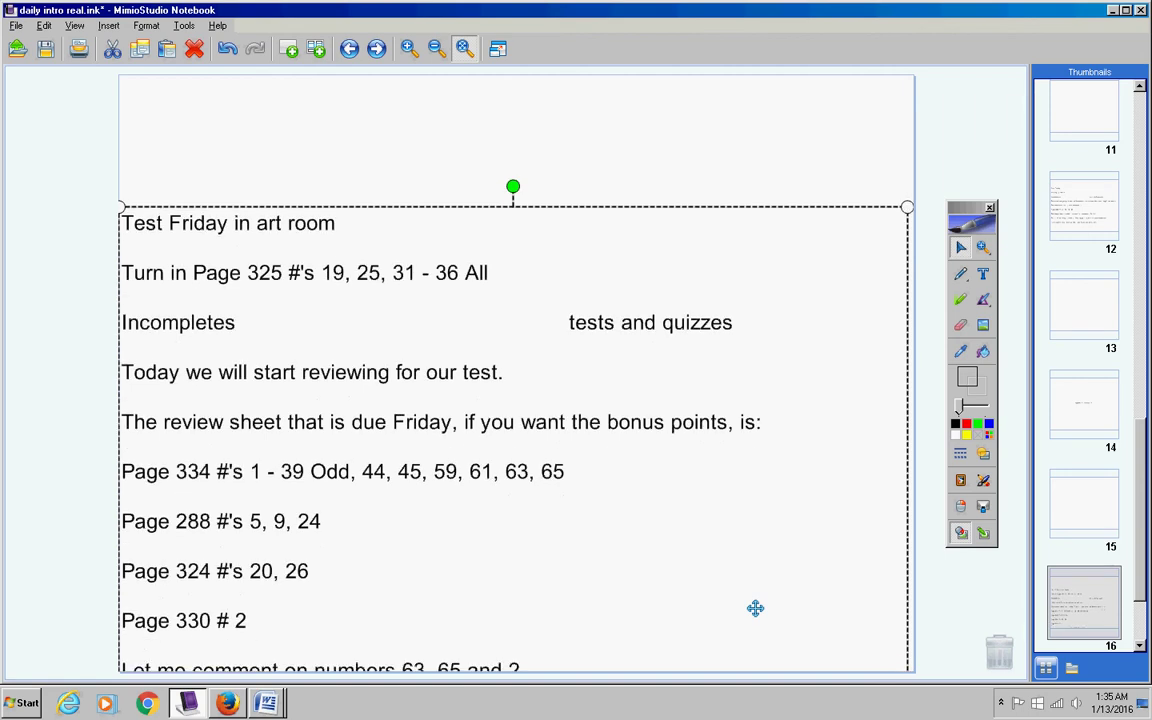
{"action": "scroll", "coordinate": [755, 608], "scroll_direction": "down", "scroll_amount": 2}
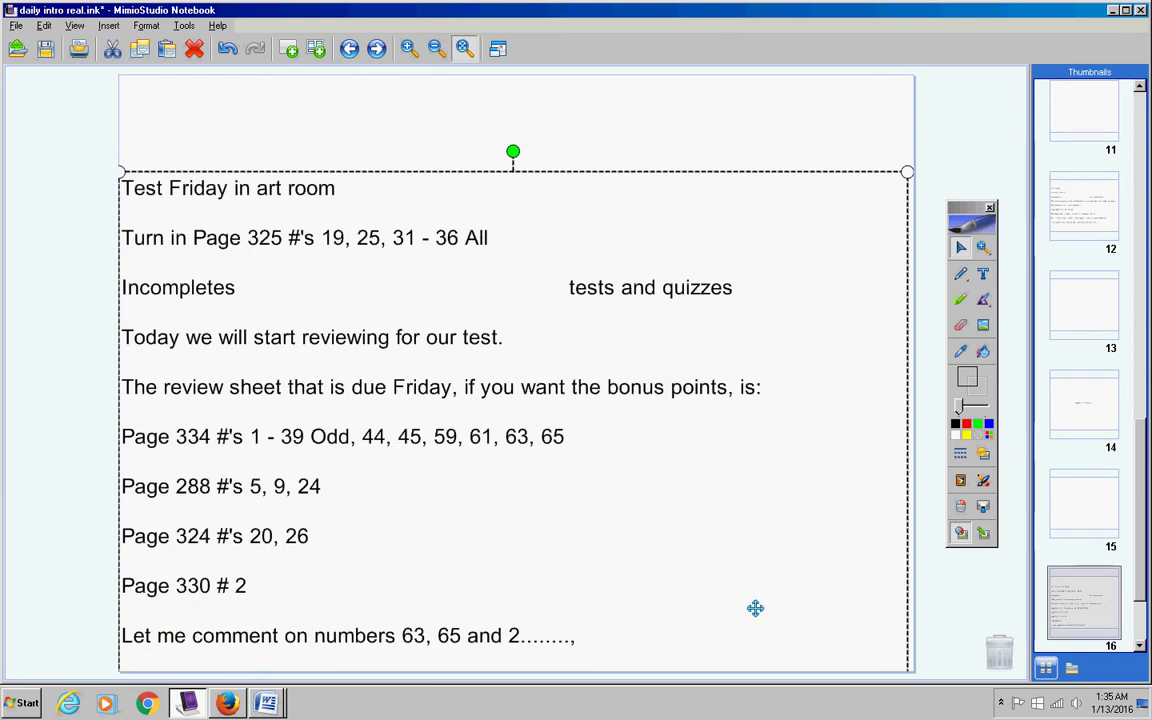
{"action": "left_click", "coordinate": [960, 273]}
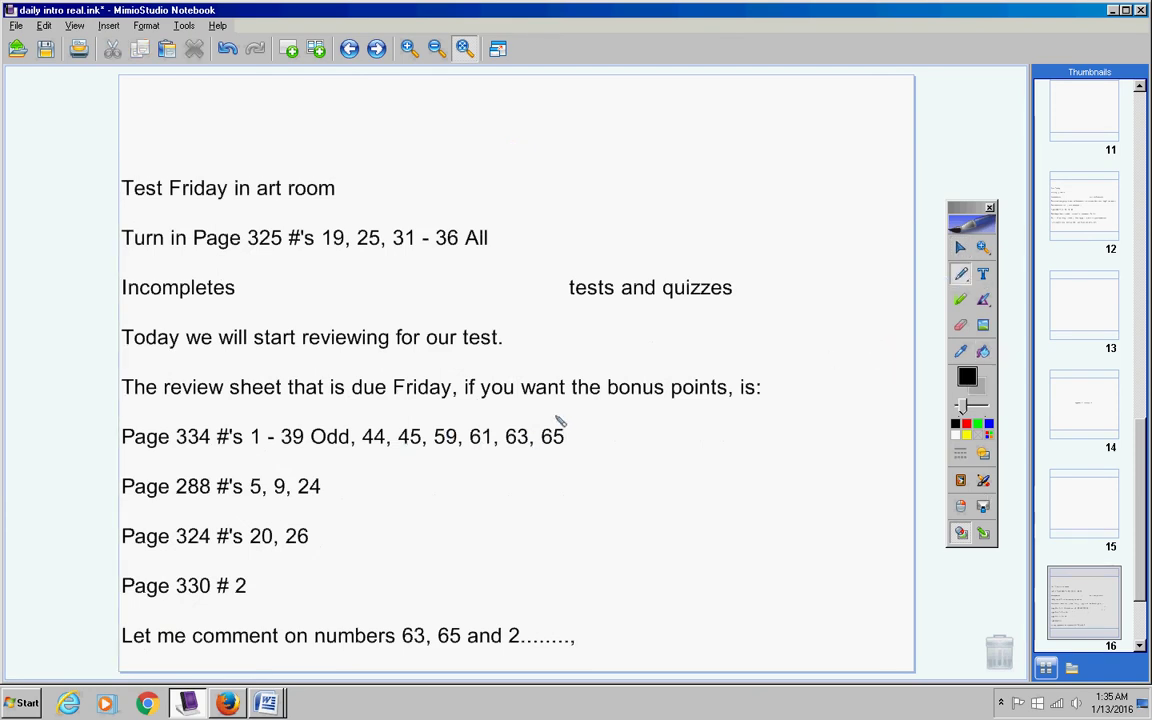
{"action": "mouse_move", "coordinate": [556, 418]}
{"action": "left_mouse_down"}
{"action": "mouse_move", "coordinate": [527, 414]}
{"action": "mouse_move", "coordinate": [508, 440]}
{"action": "mouse_move", "coordinate": [553, 456]}
{"action": "mouse_move", "coordinate": [556, 416]}
{"action": "left_mouse_up"}
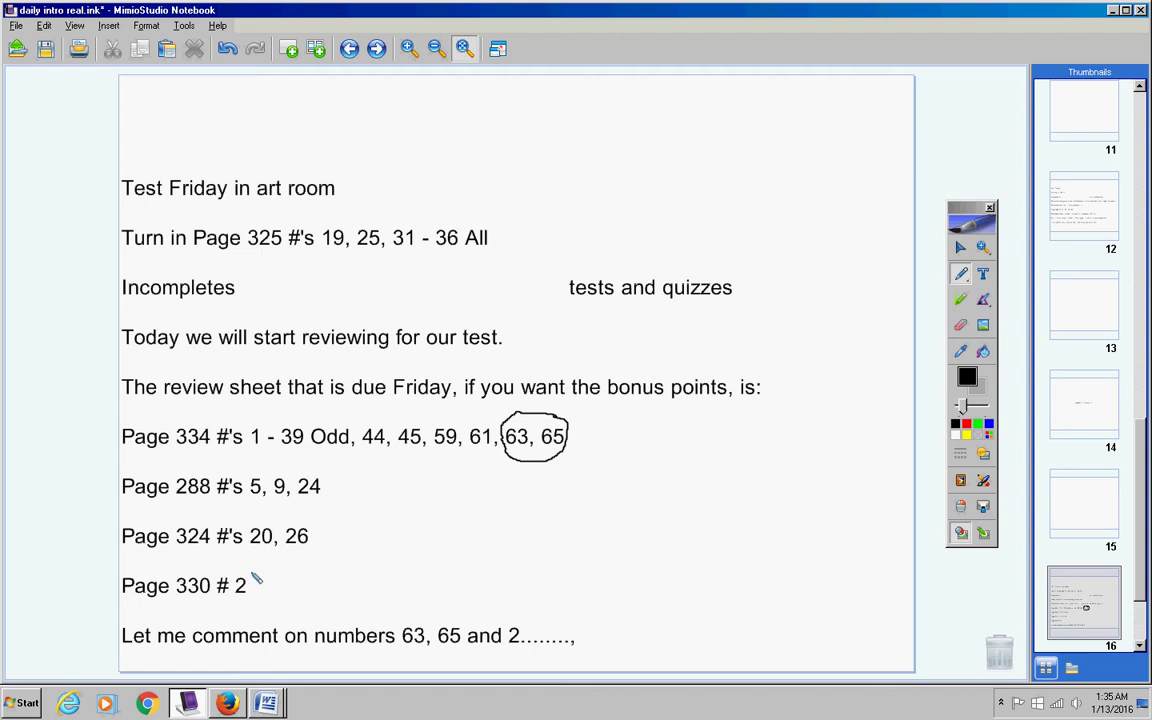
{"action": "mouse_move", "coordinate": [250, 571]}
{"action": "left_mouse_down"}
{"action": "mouse_move", "coordinate": [227, 584]}
{"action": "mouse_move", "coordinate": [233, 607]}
{"action": "mouse_move", "coordinate": [257, 588]}
{"action": "mouse_move", "coordinate": [279, 591]}
{"action": "left_mouse_up"}
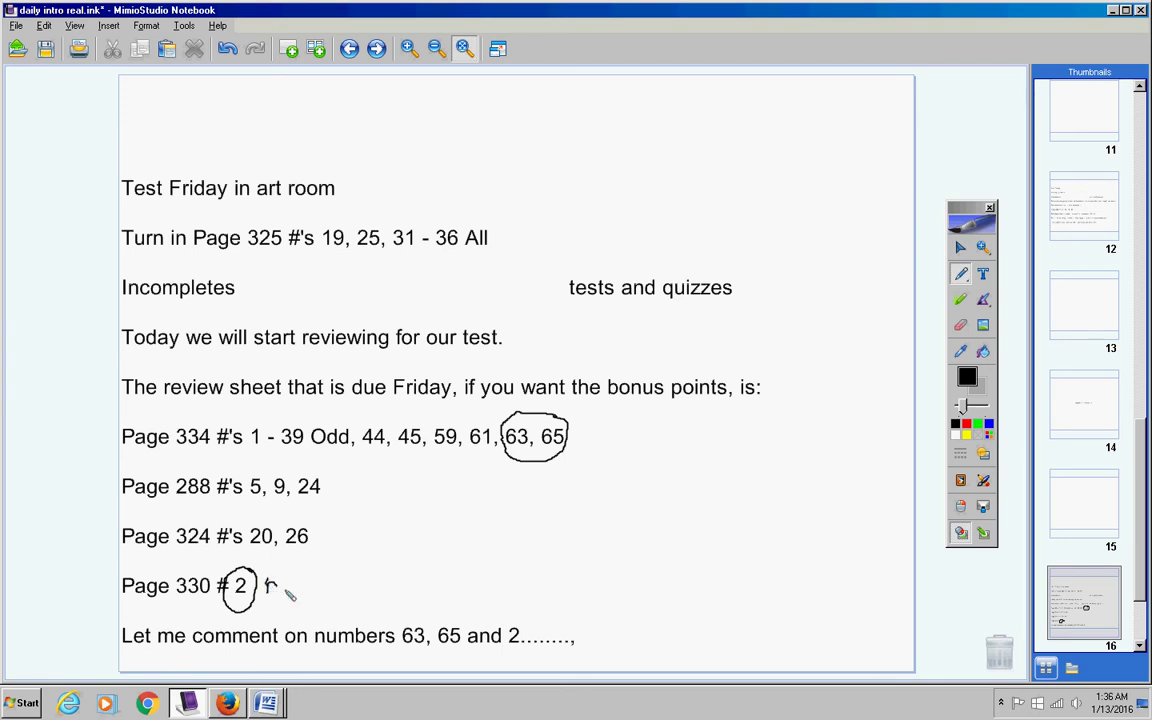
{"action": "mouse_move", "coordinate": [284, 582]}
{"action": "left_mouse_down"}
{"action": "mouse_move", "coordinate": [314, 592]}
{"action": "mouse_move", "coordinate": [311, 604]}
{"action": "mouse_move", "coordinate": [331, 594]}
{"action": "left_mouse_up"}
{"action": "left_click", "coordinate": [960, 325]}
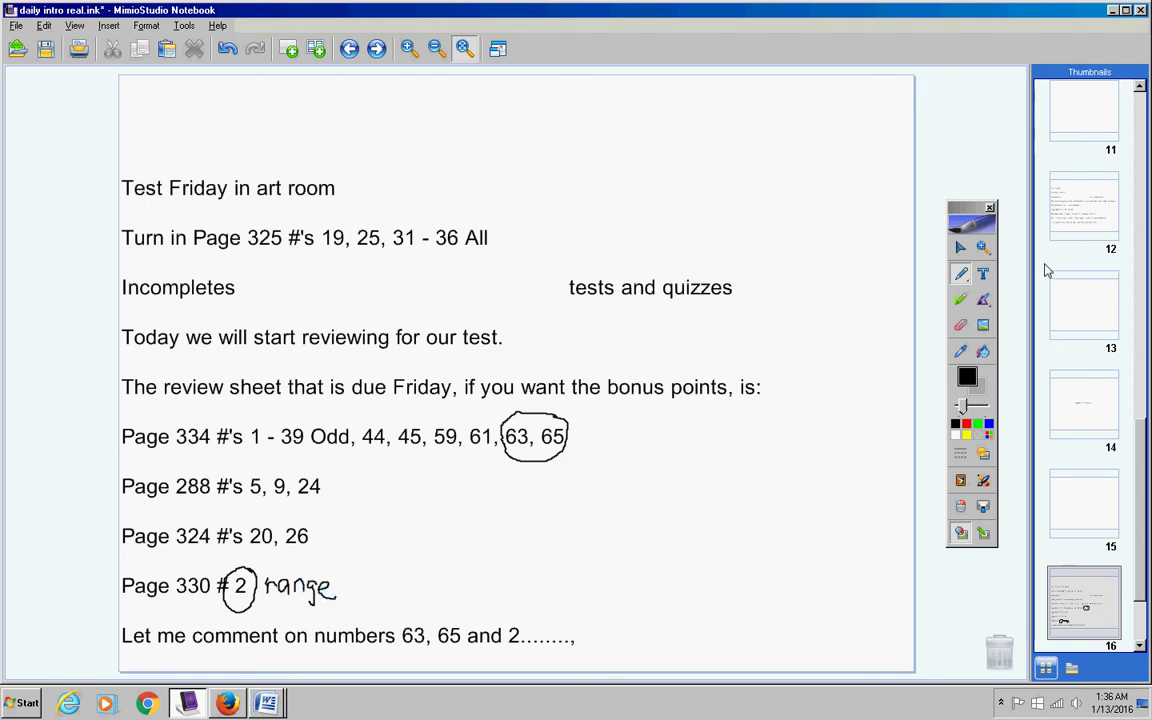
{"action": "left_click_drag", "start_coordinate": [632, 428], "coordinate": [278, 563]}
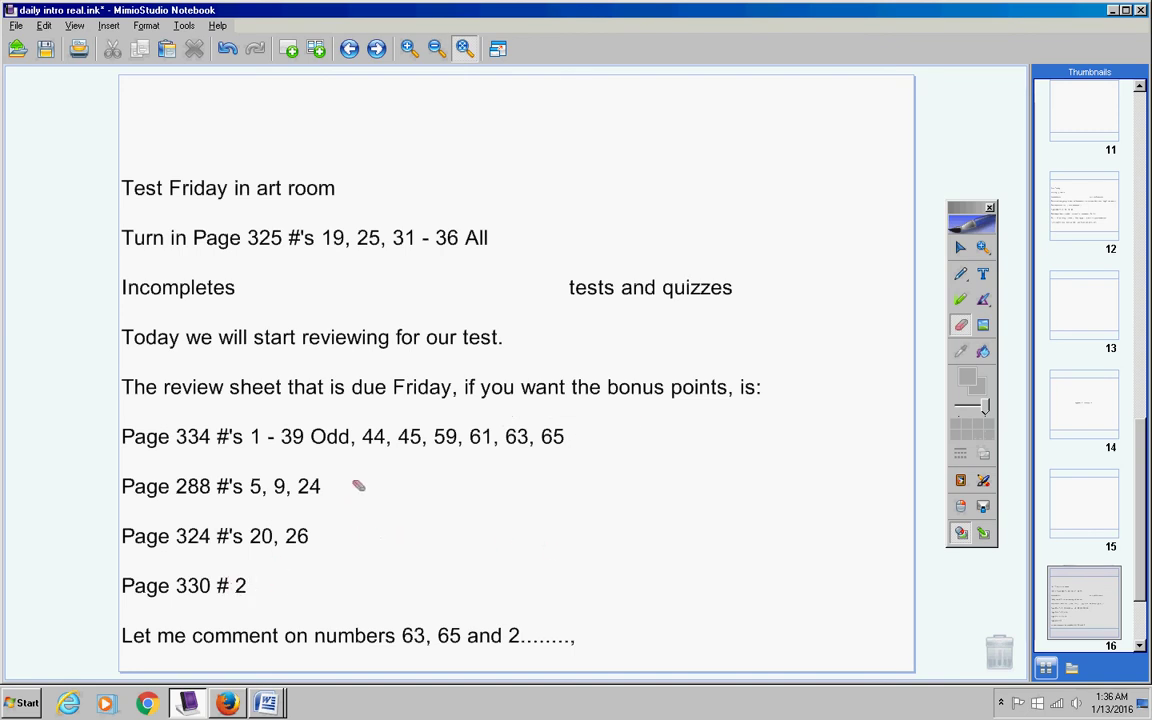
{"action": "left_click", "coordinate": [960, 273]}
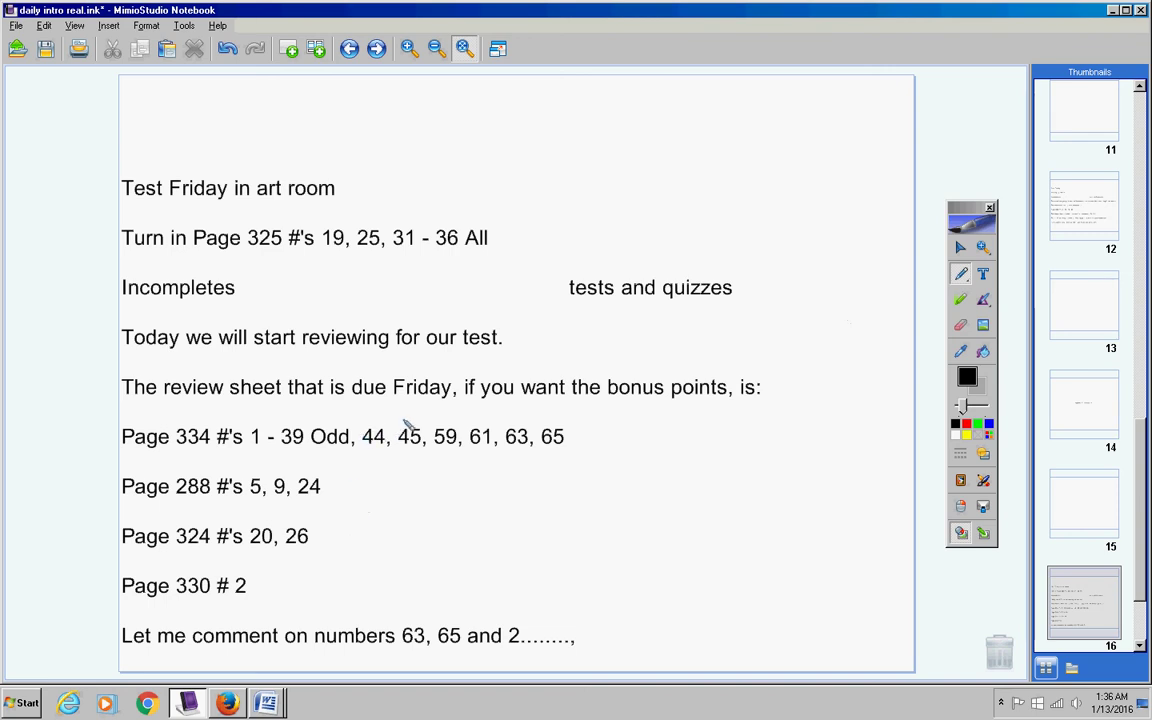
{"action": "left_click_drag", "start_coordinate": [405, 410], "coordinate": [142, 415]}
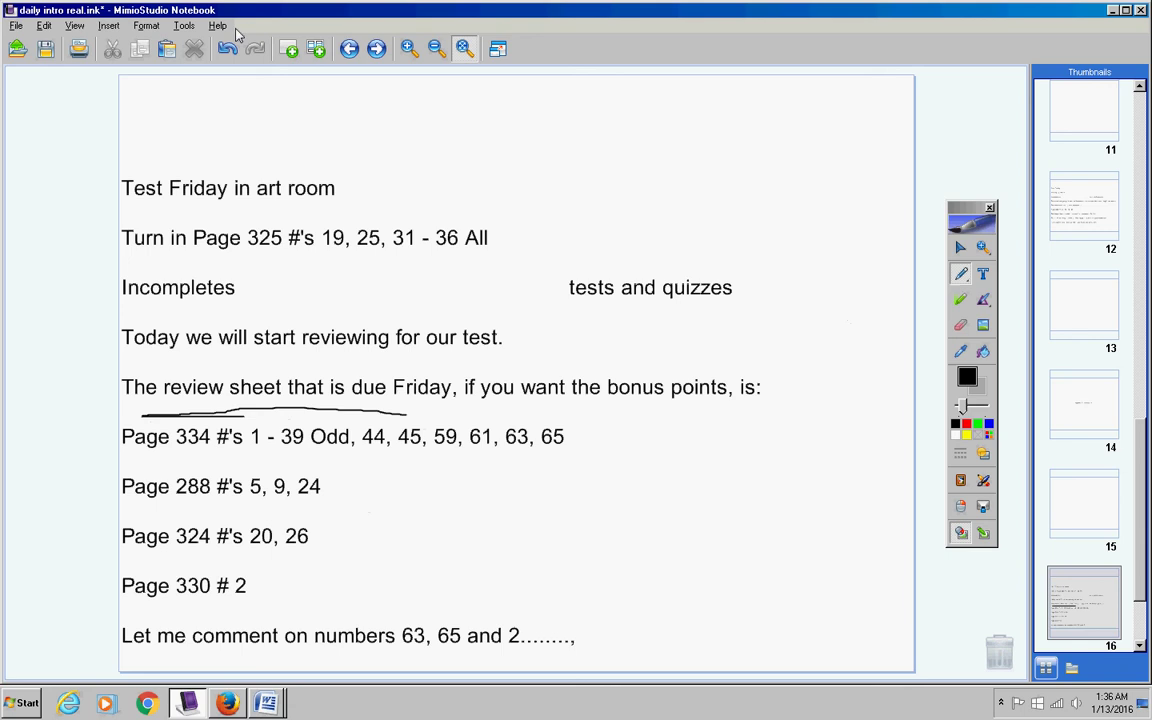
{"action": "key", "text": "ctrl+z"}
{"action": "left_click_drag", "start_coordinate": [285, 418], "coordinate": [445, 470]}
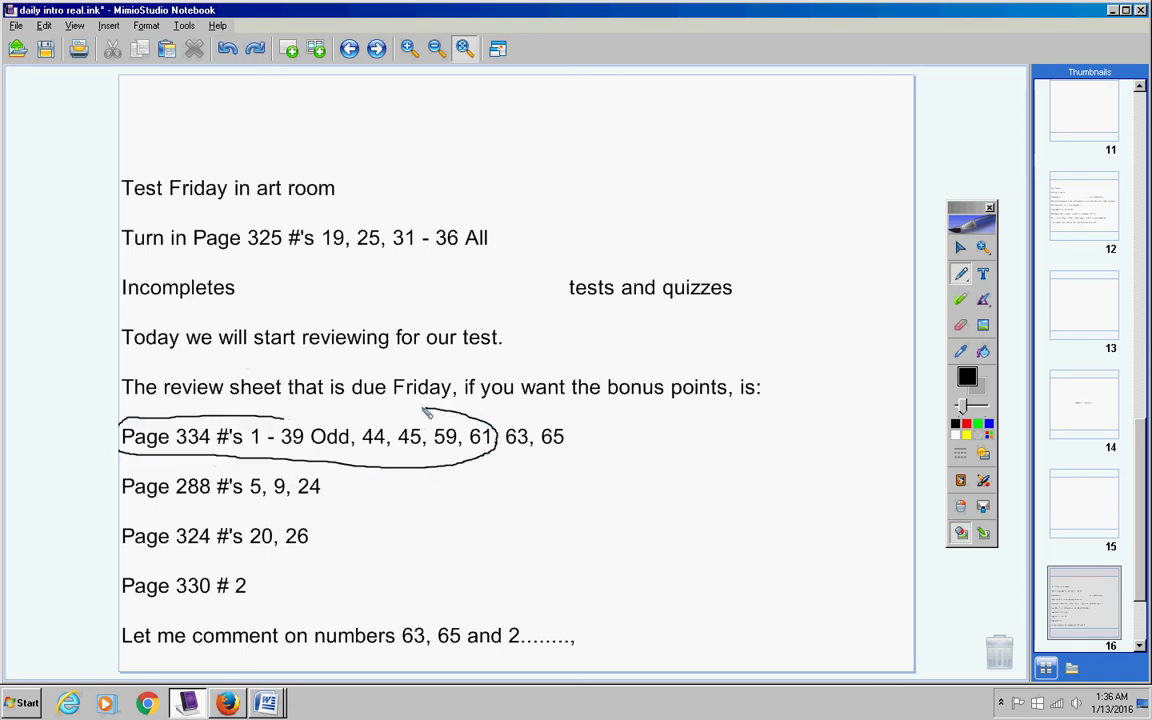
{"action": "left_click_drag", "start_coordinate": [445, 470], "coordinate": [282, 412]}
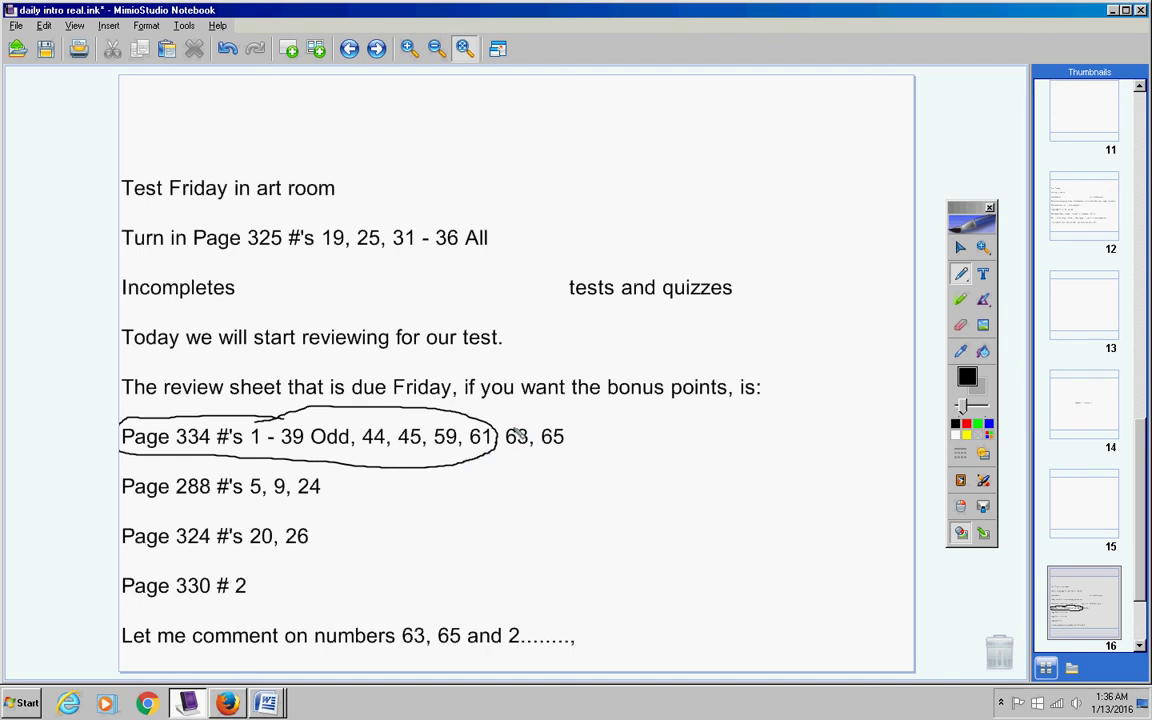
{"action": "left_click_drag", "start_coordinate": [507, 443], "coordinate": [568, 434]}
{"action": "left_click", "coordinate": [229, 50]}
{"action": "left_click", "coordinate": [229, 50]}
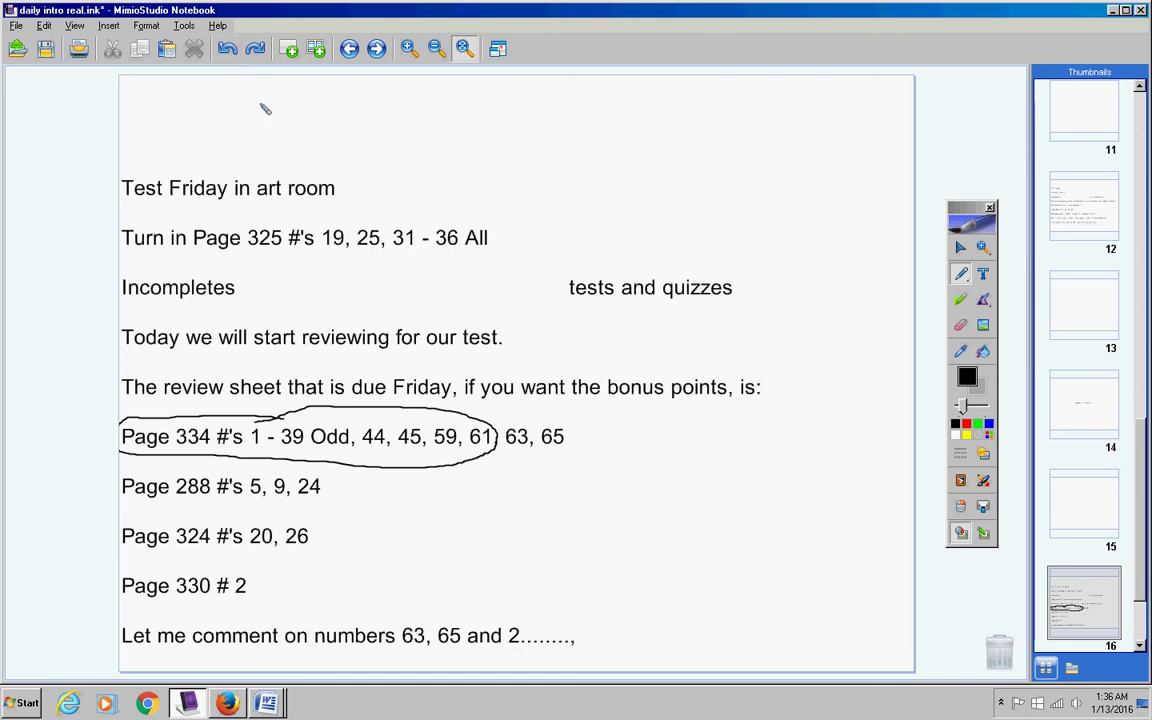
{"action": "left_click", "coordinate": [960, 325]}
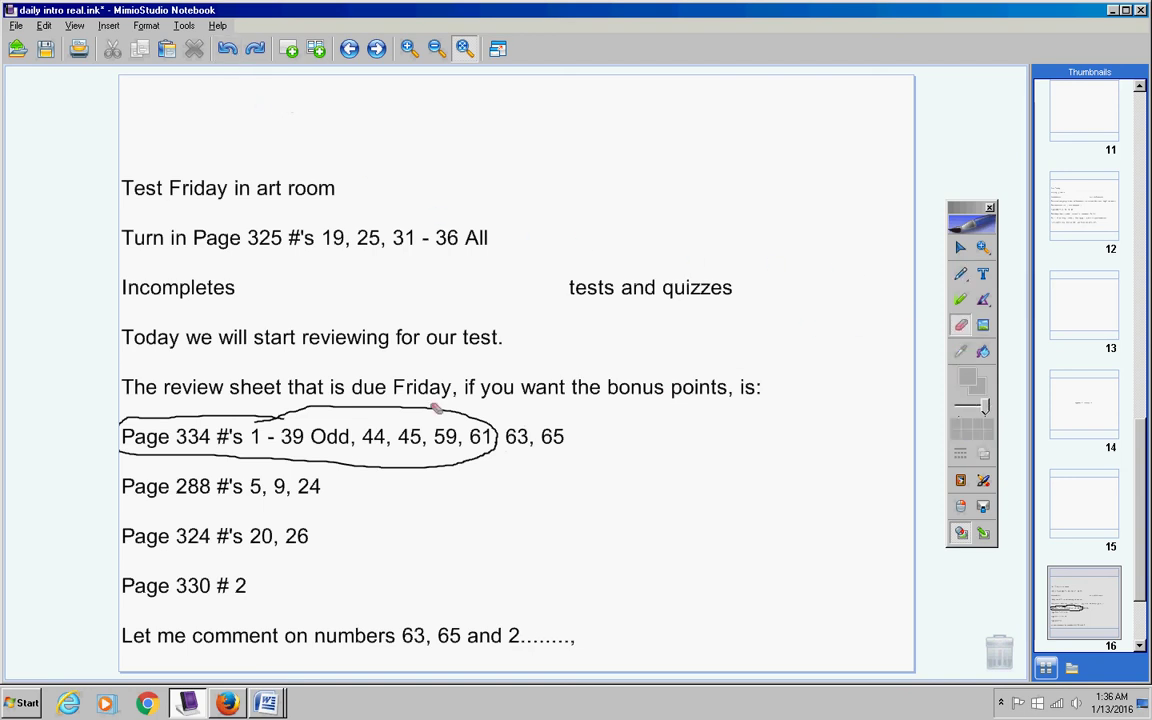
{"action": "left_click_drag", "start_coordinate": [393, 368], "coordinate": [207, 427]}
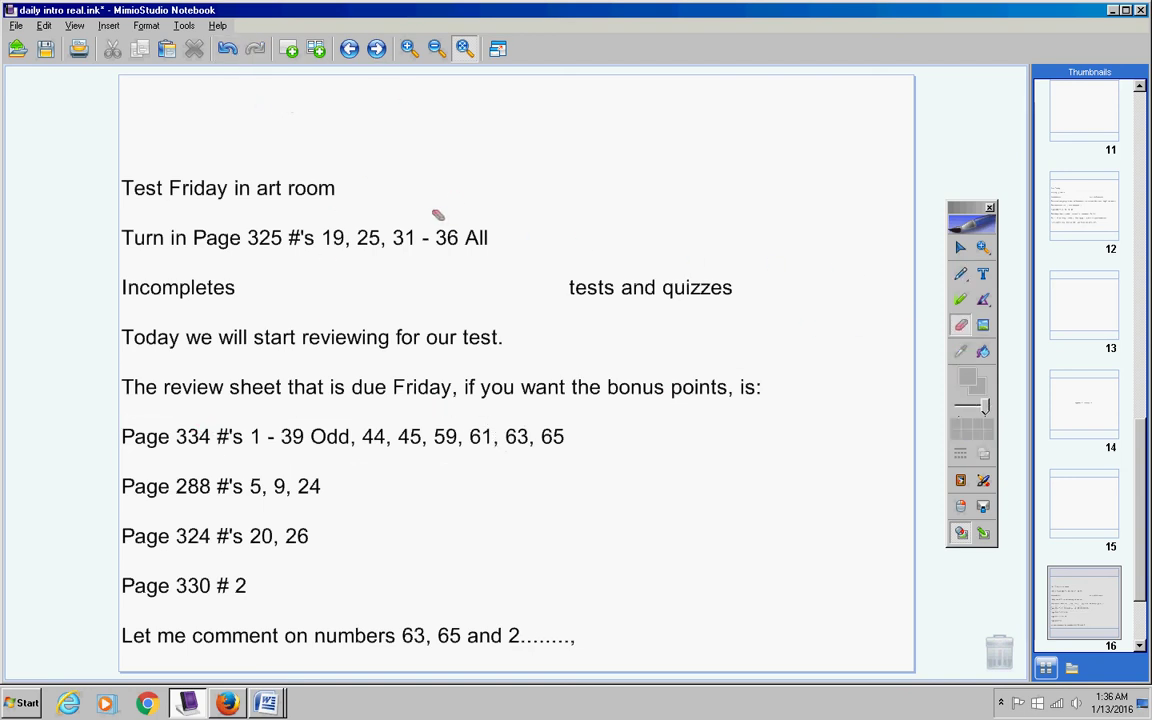
Select the announcement text box and nudge it higher on the page.
{"action": "left_click", "coordinate": [960, 247]}
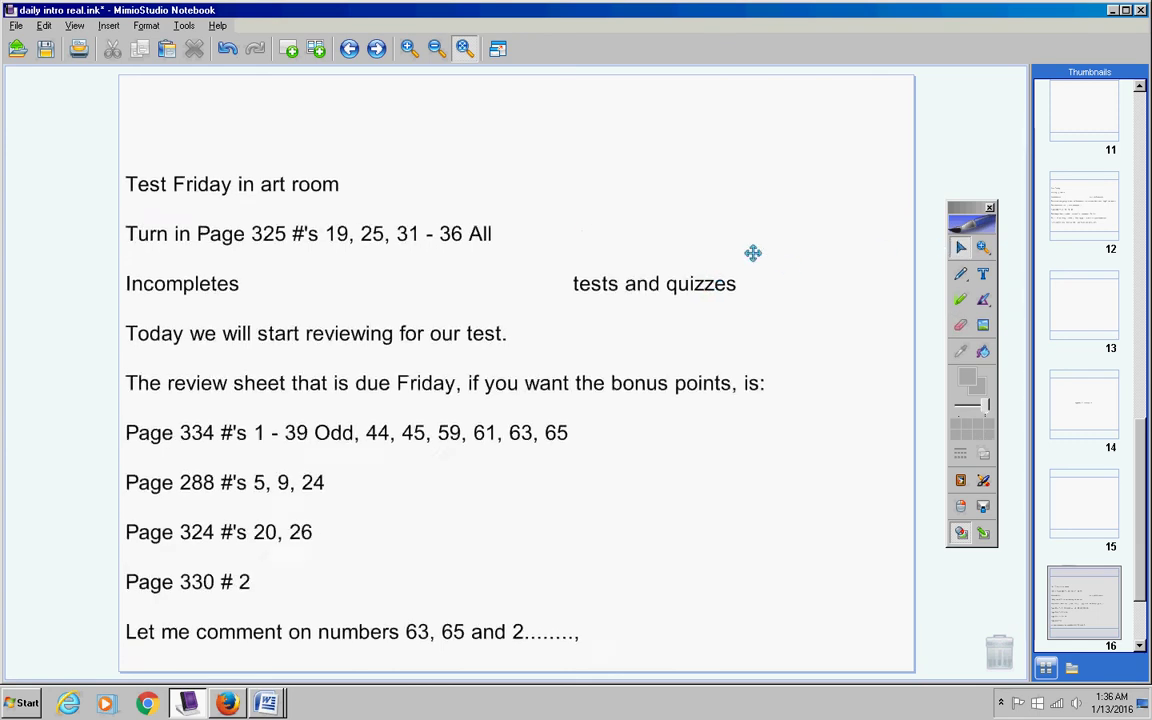
{"action": "left_click", "coordinate": [666, 270]}
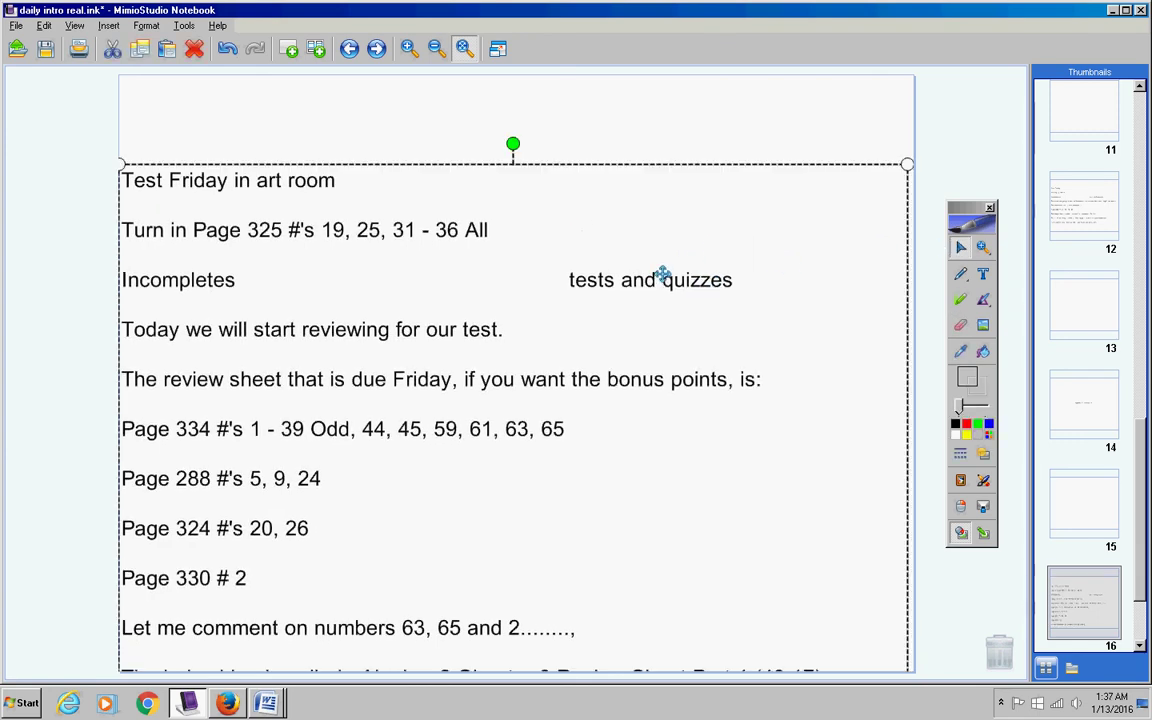
{"action": "key", "text": "Up"}
{"action": "key", "text": "Up"}
{"action": "key", "text": "Up"}
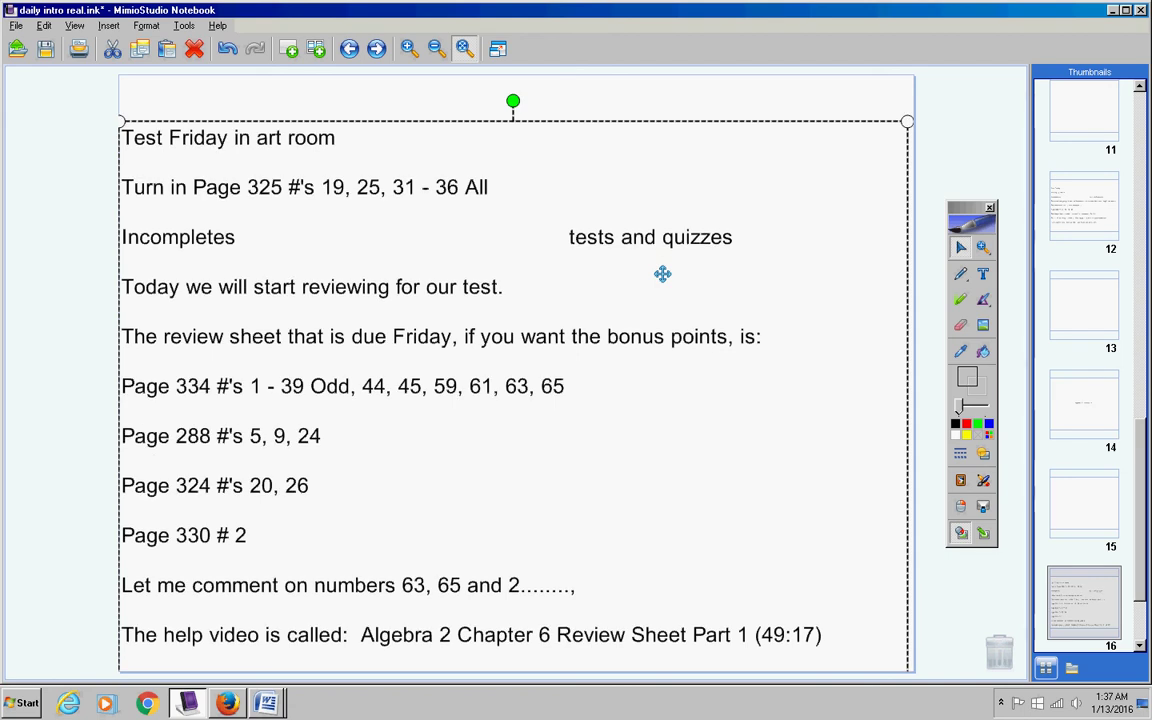
Bring the help-video title and sign-off lines into view, then launch the Recorder.
{"action": "scroll", "coordinate": [662, 273], "scroll_direction": "down", "scroll_amount": 1}
{"action": "scroll", "coordinate": [662, 273], "scroll_direction": "down", "scroll_amount": 1}
{"action": "scroll", "coordinate": [662, 273], "scroll_direction": "down", "scroll_amount": 1}
{"action": "scroll", "coordinate": [662, 273], "scroll_direction": "down", "scroll_amount": 1}
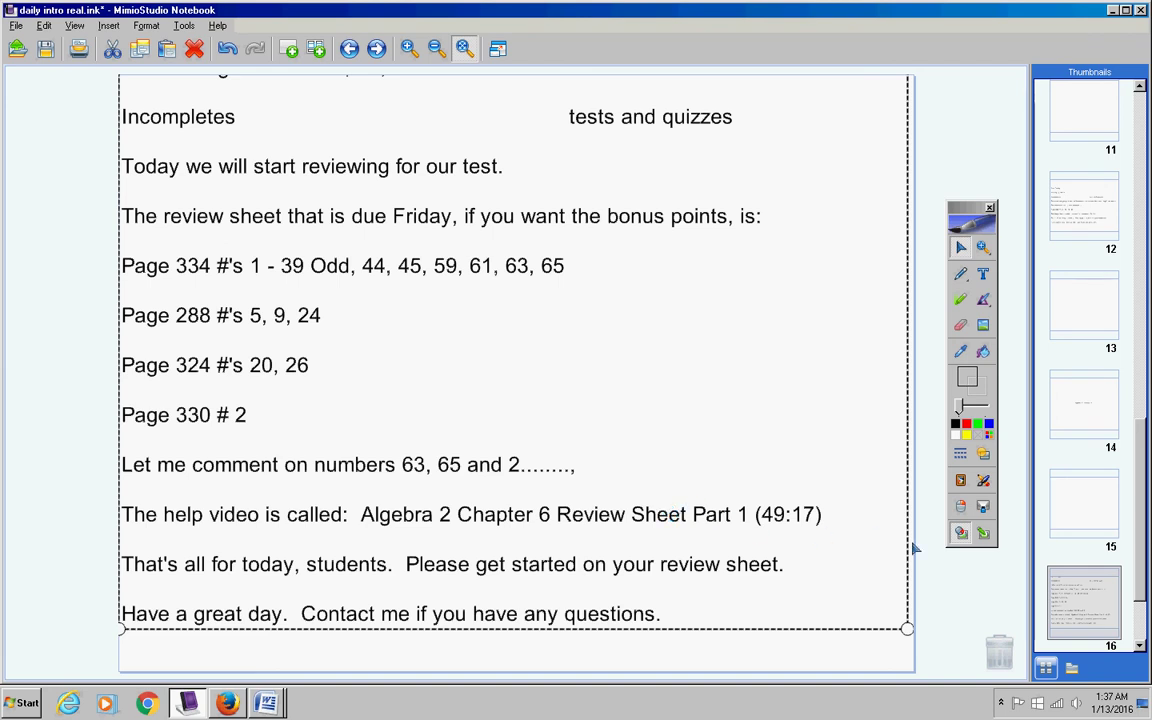
{"action": "left_click", "coordinate": [983, 532]}
{"action": "left_click", "coordinate": [1012, 627]}
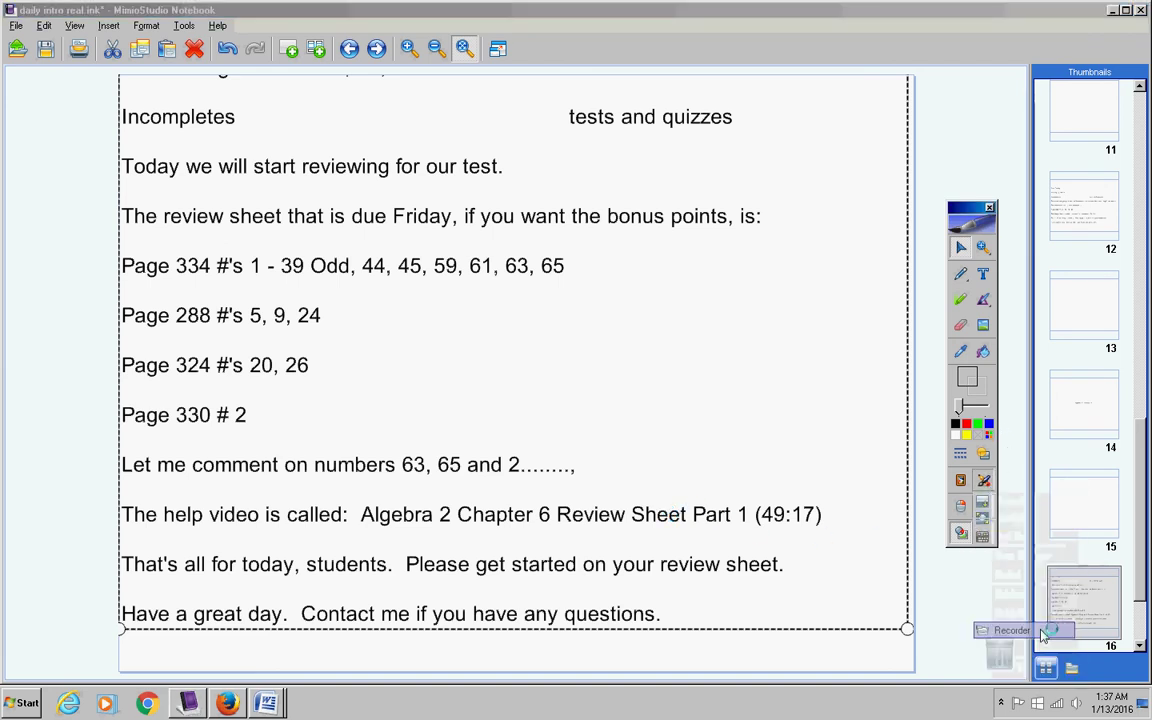